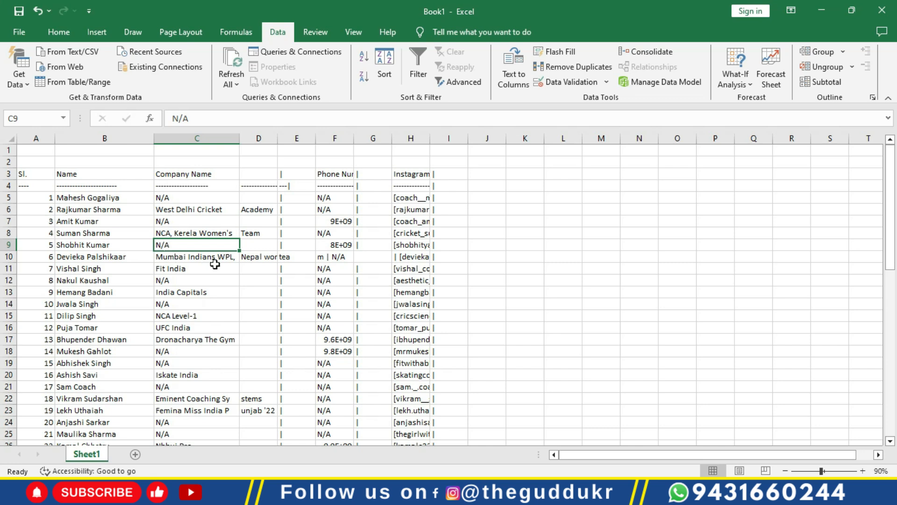
- Auto-fit column D to its contents and review the company-name fragments that spilled into it
{"action": "double_click", "coordinate": [280, 138]}
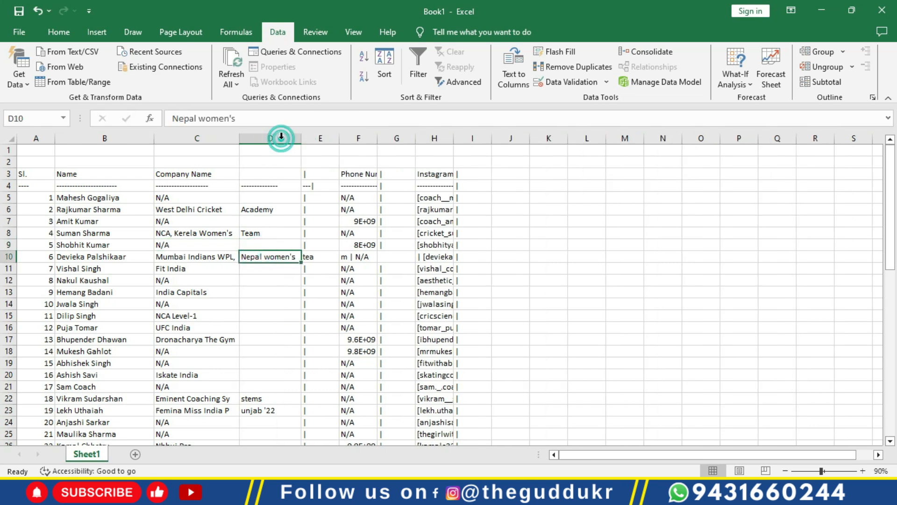
{"action": "left_click", "coordinate": [255, 234]}
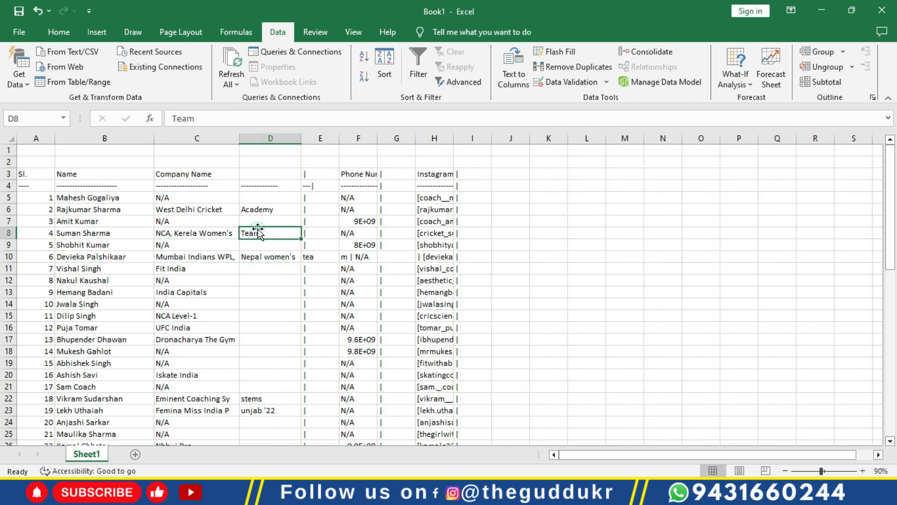
{"action": "left_click", "coordinate": [257, 256]}
{"action": "scroll", "coordinate": [262, 329], "scroll_direction": "down", "scroll_amount": 1}
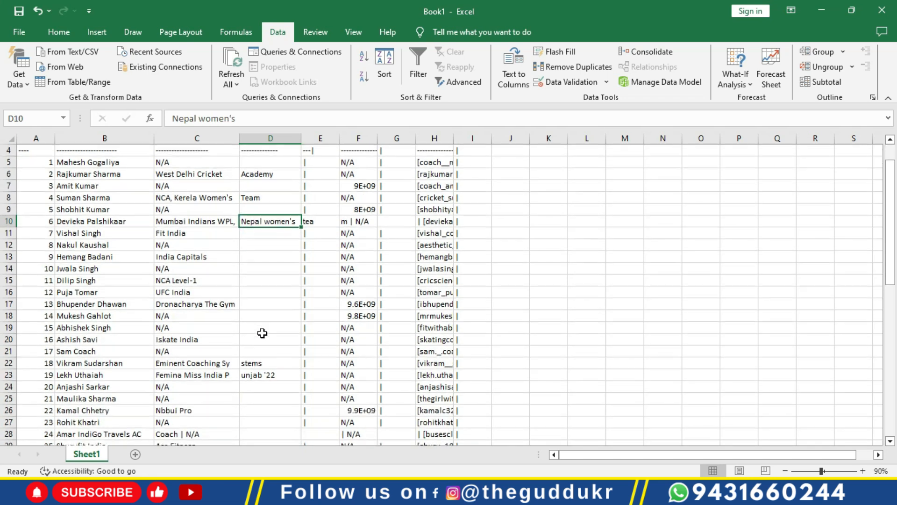
{"action": "left_click", "coordinate": [260, 363]}
{"action": "left_click", "coordinate": [264, 387]}
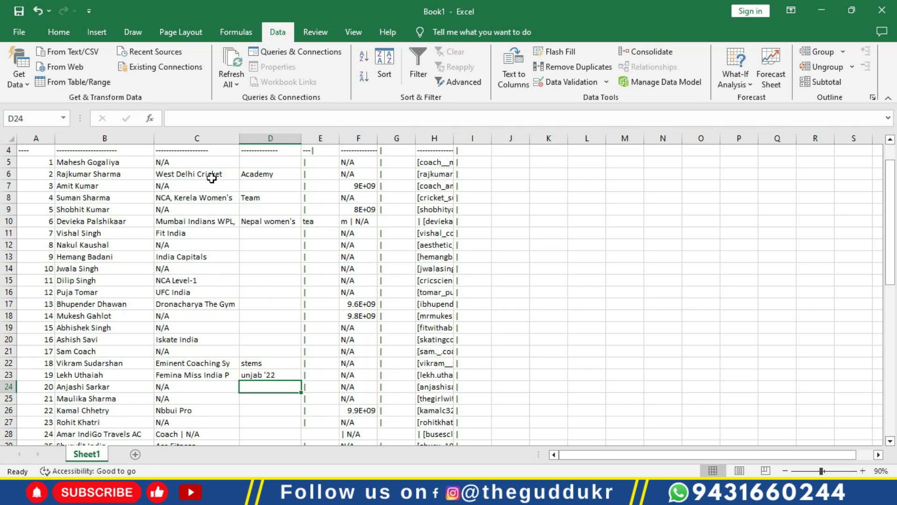
{"action": "scroll", "coordinate": [221, 246], "scroll_direction": "up", "scroll_amount": 1}
{"action": "scroll", "coordinate": [225, 247], "scroll_direction": "down", "scroll_amount": 1}
{"action": "scroll", "coordinate": [225, 246], "scroll_direction": "down", "scroll_amount": 10}
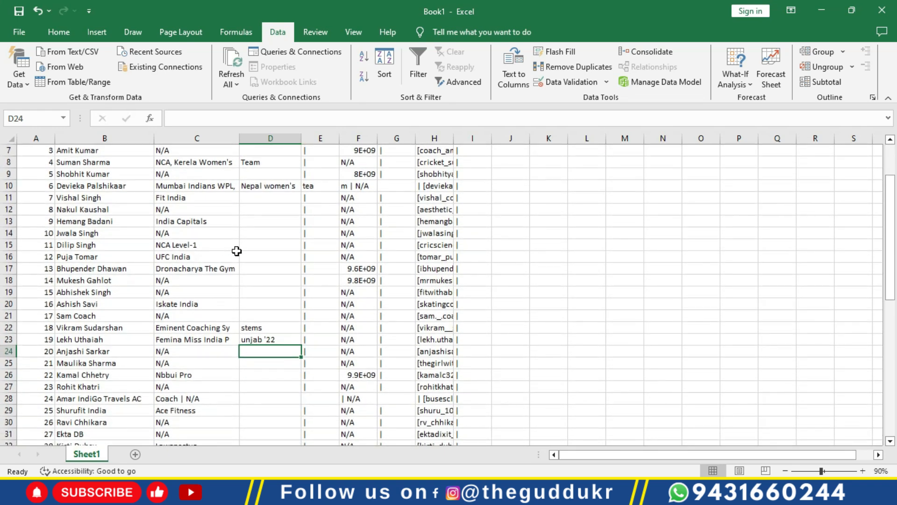
{"action": "scroll", "coordinate": [251, 258], "scroll_direction": "up", "scroll_amount": 10}
{"action": "scroll", "coordinate": [251, 258], "scroll_direction": "up", "scroll_amount": 1}
{"action": "left_click", "coordinate": [268, 176]}
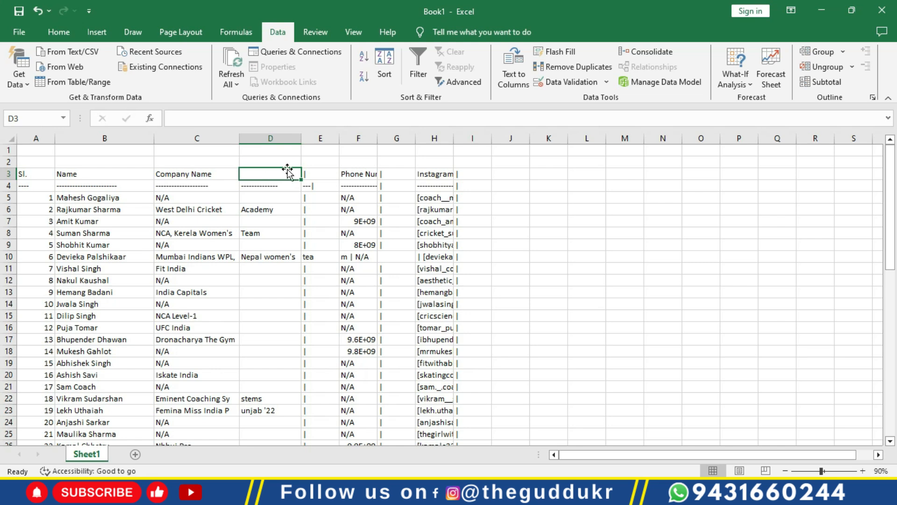
- Delete column E, which holds the pipe separators before the phone numbers
{"action": "left_click", "coordinate": [321, 138]}
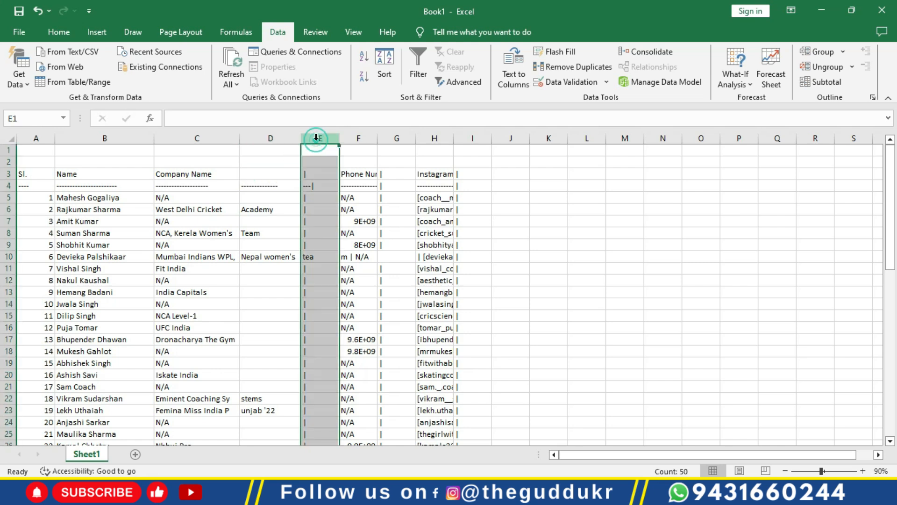
{"action": "right_click", "coordinate": [322, 138]}
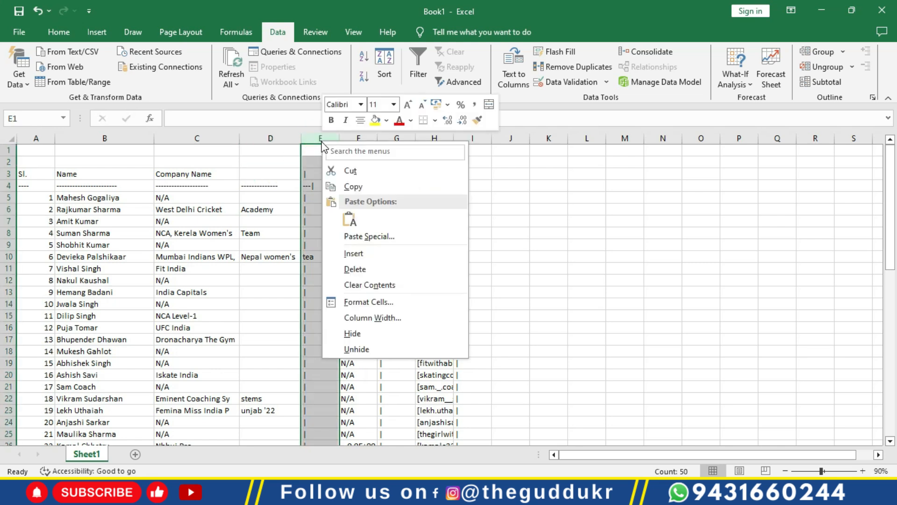
{"action": "left_click", "coordinate": [356, 270]}
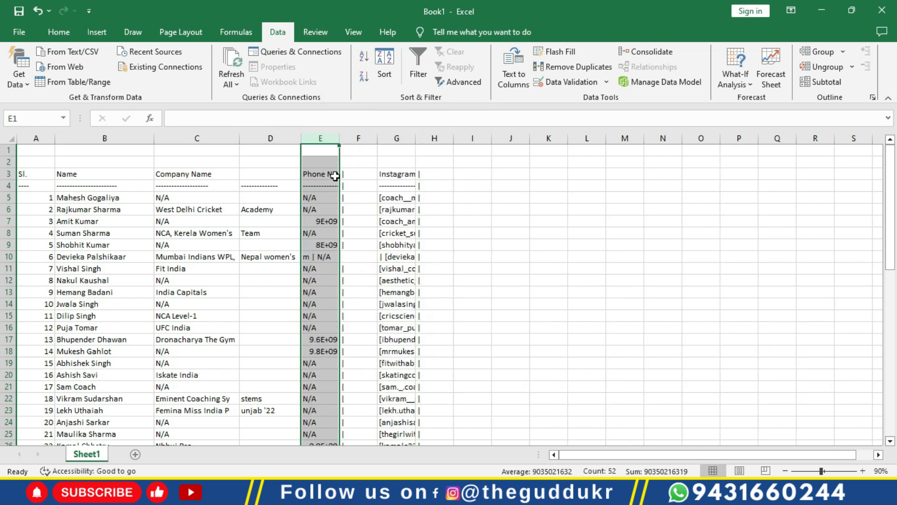
- Auto-fit the Phone Number column to its contents and check its entries down to the last row
{"action": "double_click", "coordinate": [340, 138]}
{"action": "left_click", "coordinate": [345, 280]}
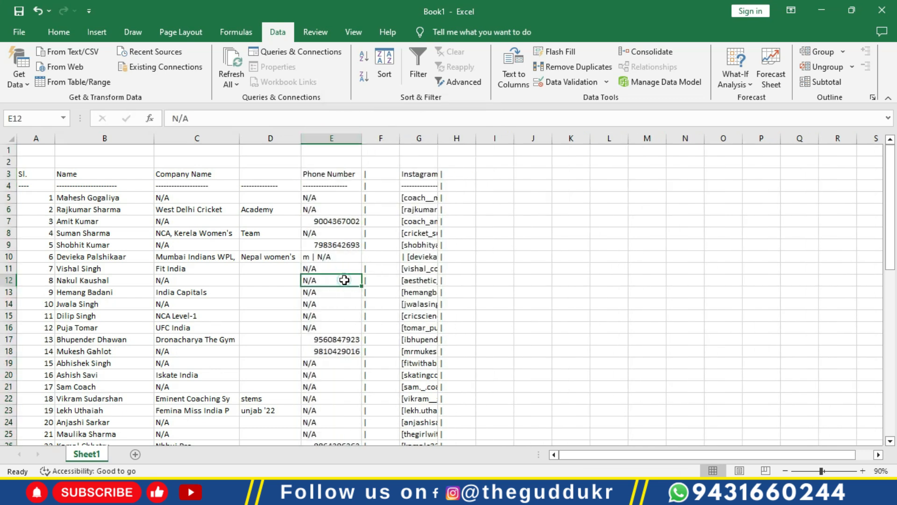
{"action": "scroll", "coordinate": [344, 280], "scroll_direction": "down", "scroll_amount": 5}
{"action": "scroll", "coordinate": [345, 281], "scroll_direction": "down", "scroll_amount": 7}
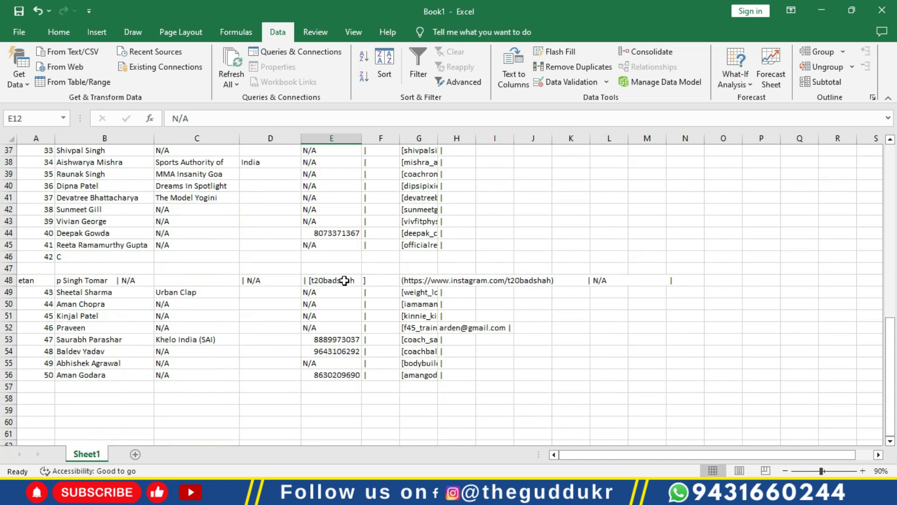
{"action": "scroll", "coordinate": [368, 264], "scroll_direction": "up", "scroll_amount": 12}
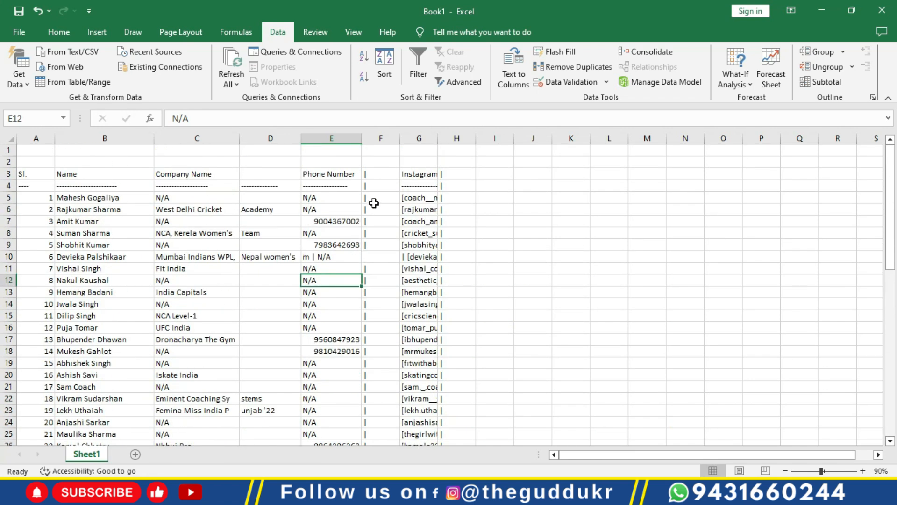
- Delete the pipe separator column F between the Phone Number and Instagram columns
{"action": "left_click", "coordinate": [386, 137]}
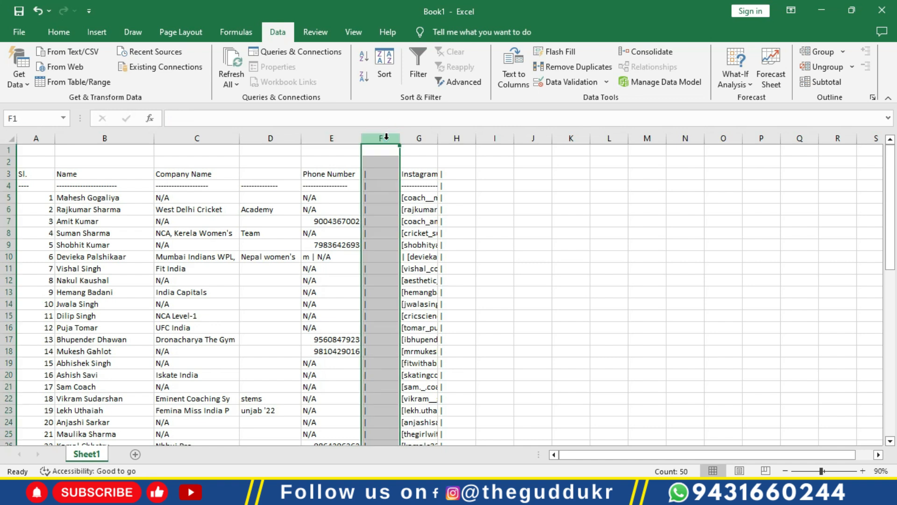
{"action": "right_click", "coordinate": [387, 138]}
{"action": "left_click", "coordinate": [412, 267]}
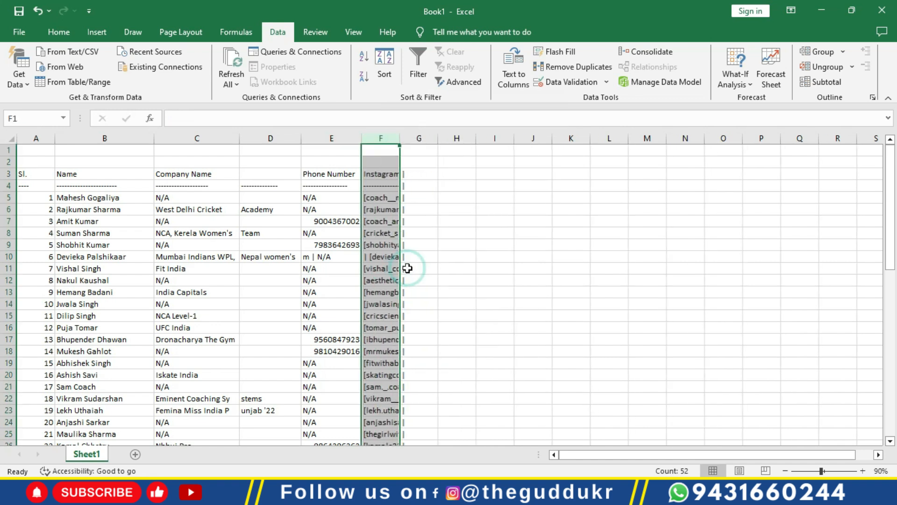
- Auto-fit column F to its contents and inspect the combined Instagram Link and Email entries
{"action": "double_click", "coordinate": [398, 136]}
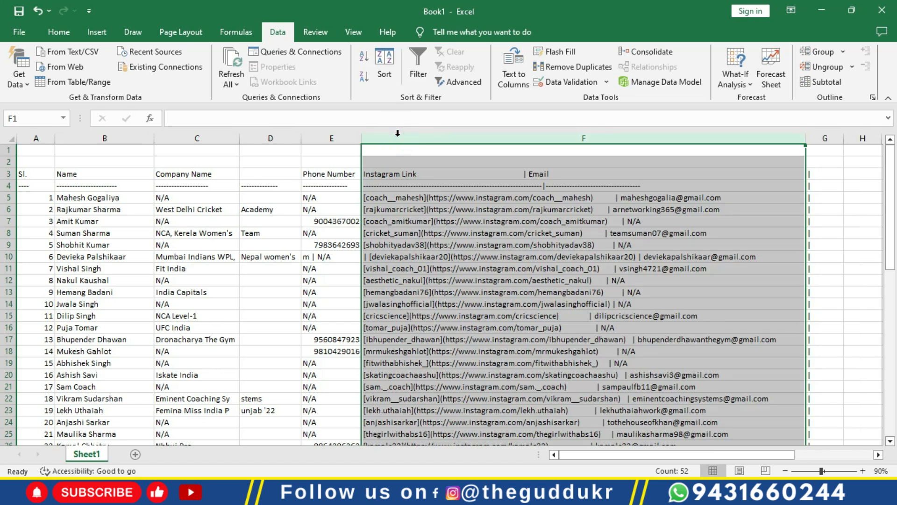
{"action": "left_click", "coordinate": [439, 245]}
{"action": "left_click", "coordinate": [423, 176]}
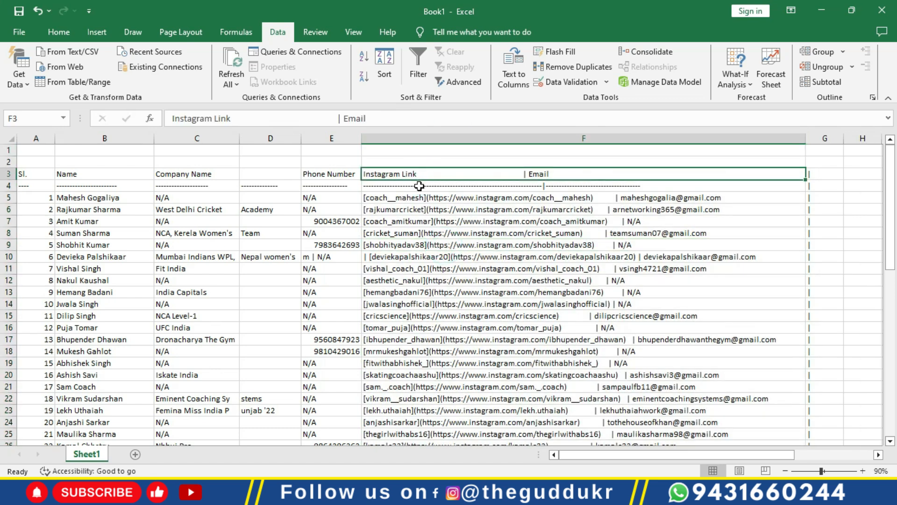
{"action": "left_click", "coordinate": [416, 208]}
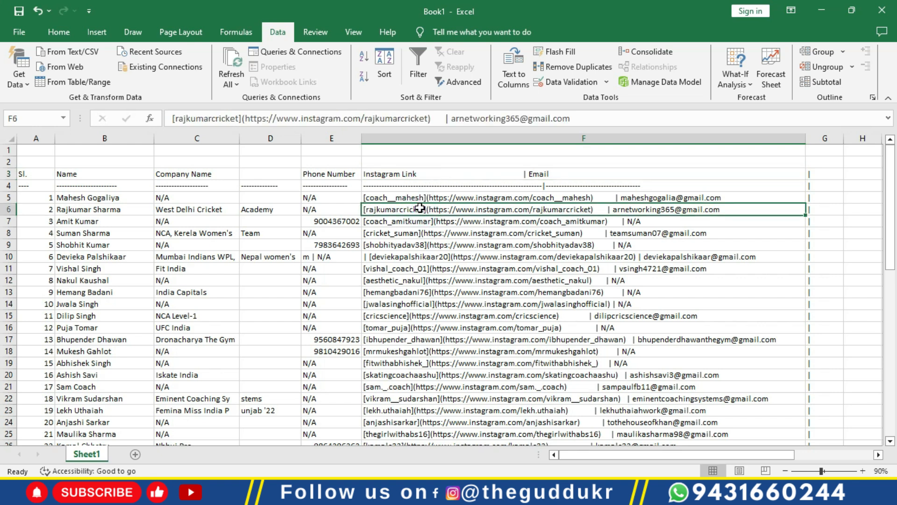
{"action": "left_click", "coordinate": [650, 199]}
{"action": "left_click", "coordinate": [580, 172]}
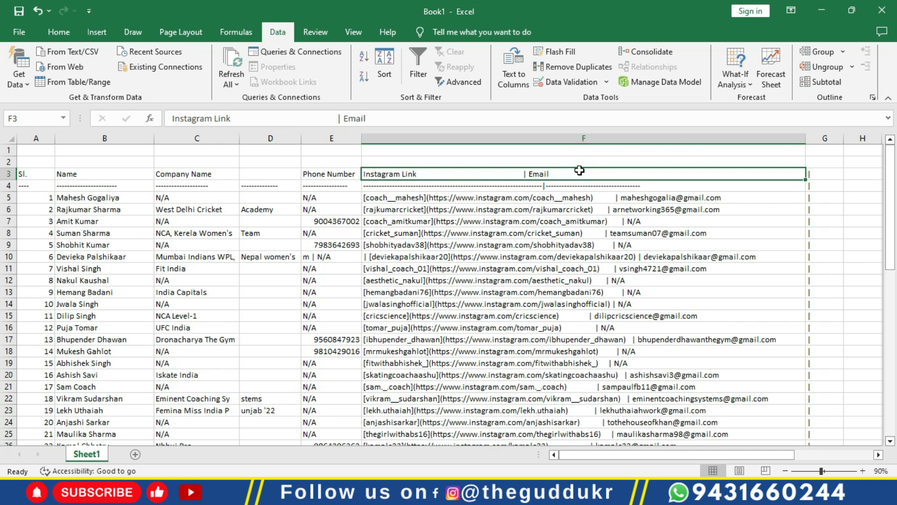
- Delete column G, which holds the trailing pipe separators after the emails
{"action": "left_click", "coordinate": [827, 163]}
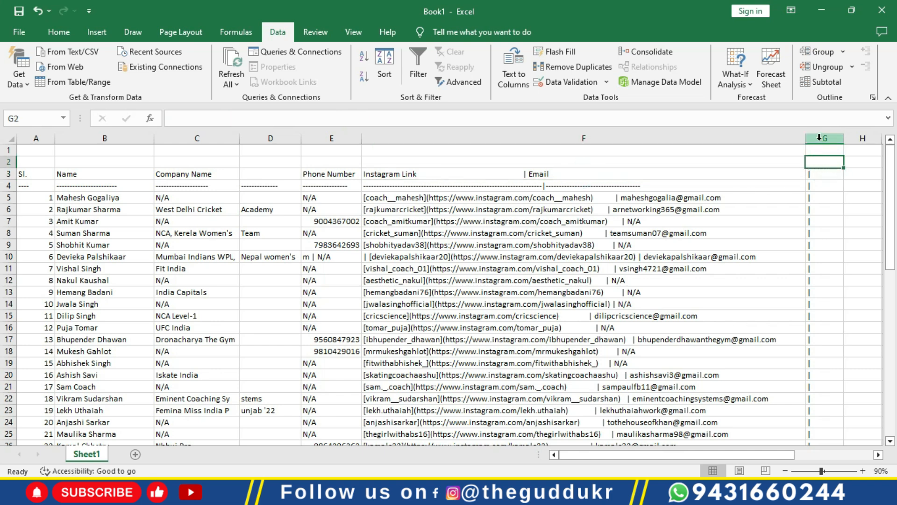
{"action": "left_click", "coordinate": [820, 138]}
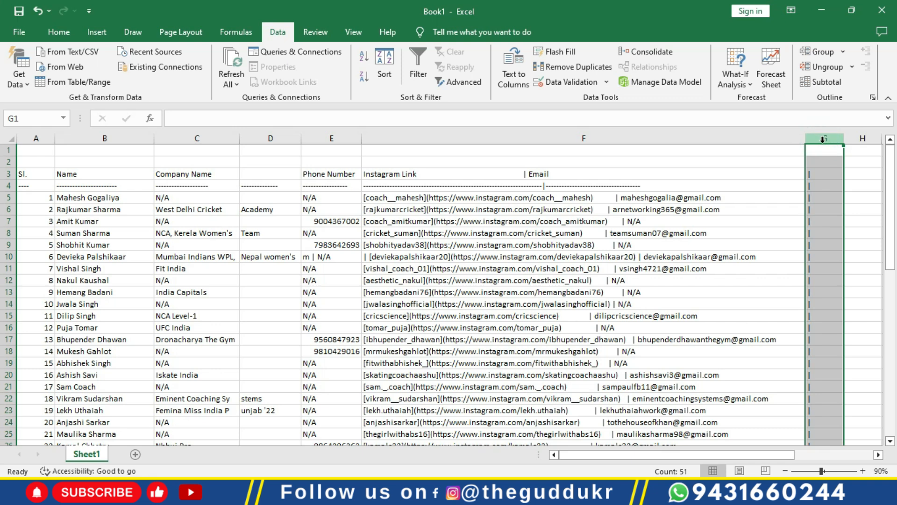
{"action": "right_click", "coordinate": [823, 139]}
{"action": "left_click", "coordinate": [712, 268]}
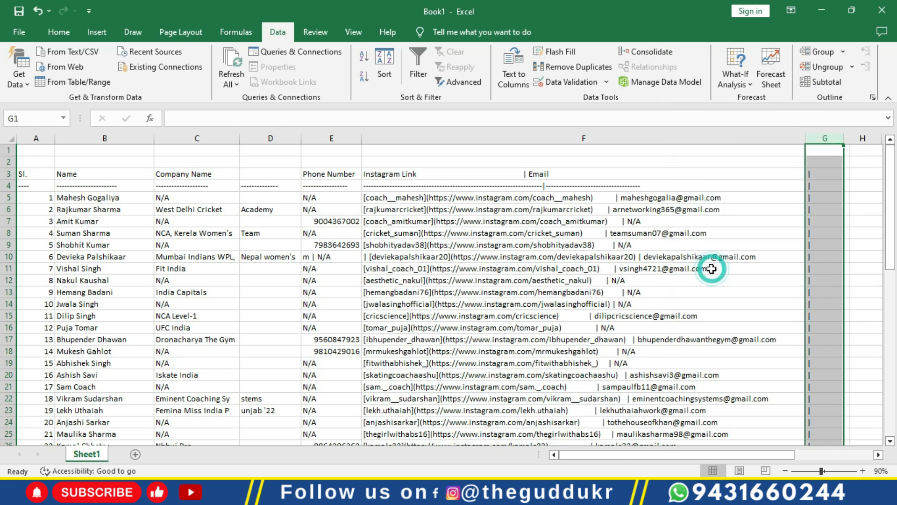
- Select the Instagram and email data in F3:F56 and start Text to Columns with the Delimited data type
{"action": "left_click", "coordinate": [555, 267]}
{"action": "left_click", "coordinate": [495, 173]}
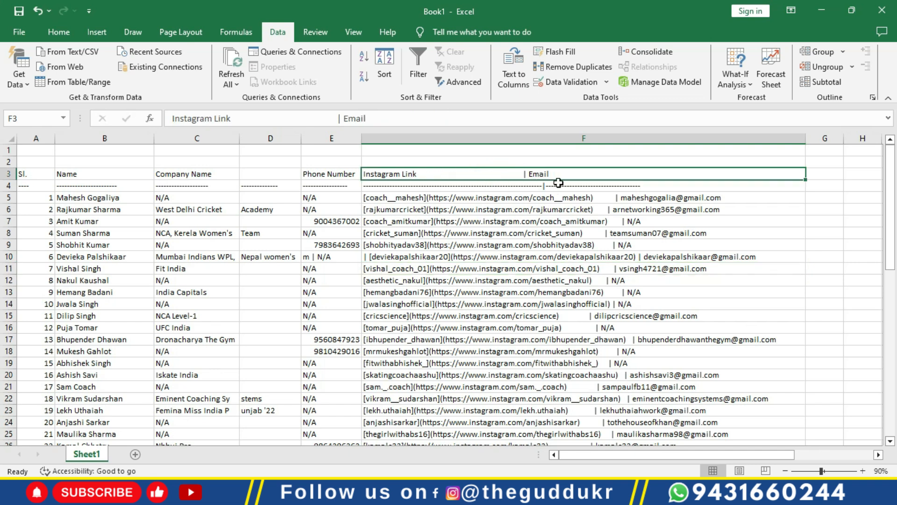
{"action": "scroll", "coordinate": [570, 312], "scroll_direction": "down", "scroll_amount": 8}
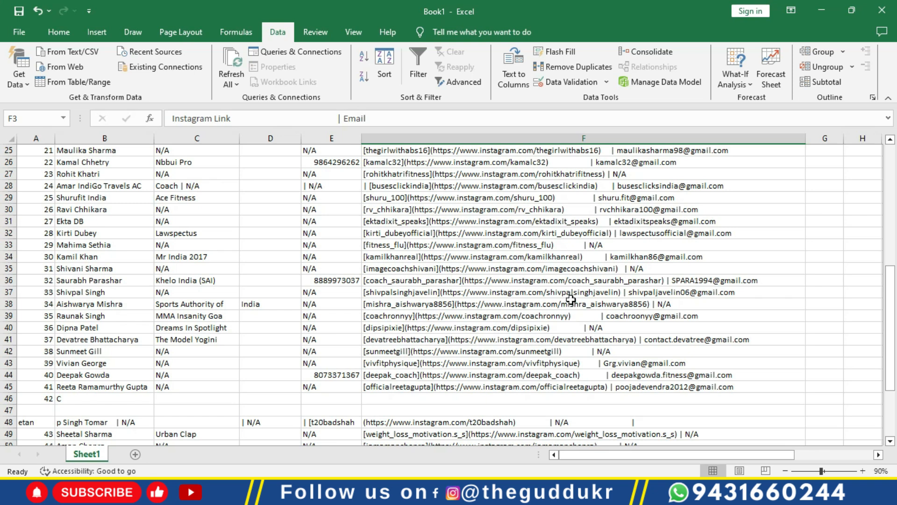
{"action": "scroll", "coordinate": [570, 300], "scroll_direction": "down", "scroll_amount": 4}
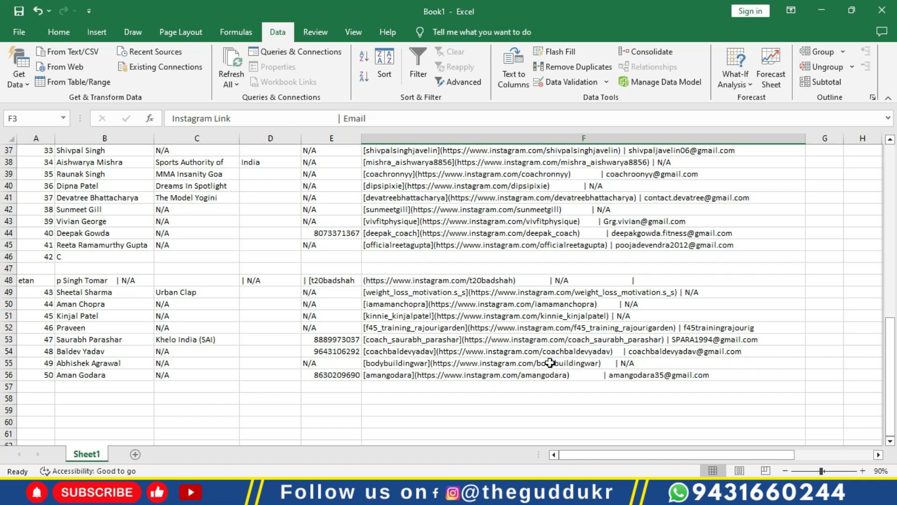
{"action": "left_click", "coordinate": [537, 374], "text": "shift"}
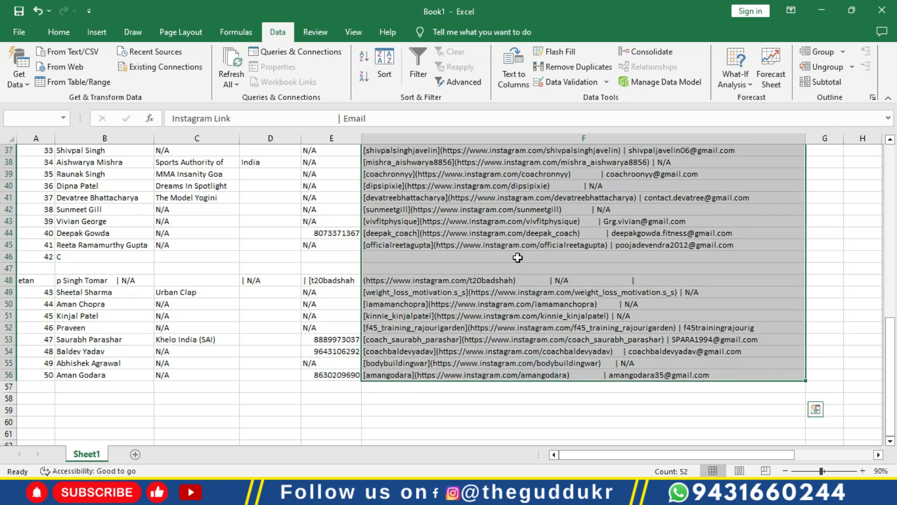
{"action": "left_click", "coordinate": [522, 66]}
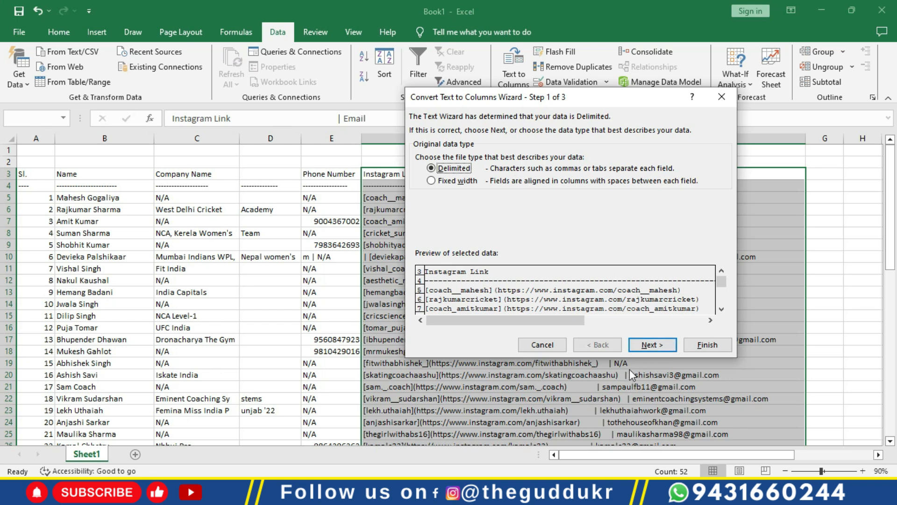
{"action": "left_click", "coordinate": [641, 346]}
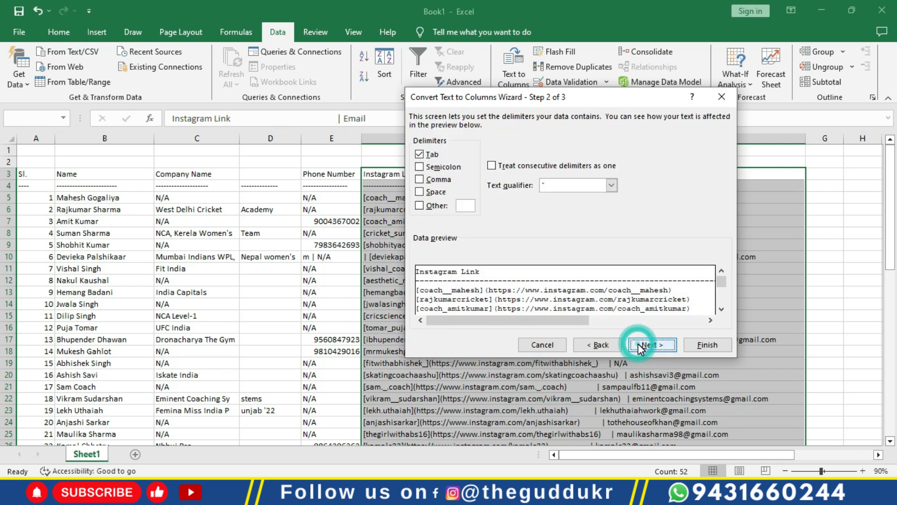
- Split the selection using only the custom delimiter | instead of Tab, with General format and destination $F$3
{"action": "left_click", "coordinate": [419, 155]}
{"action": "left_click", "coordinate": [419, 205]}
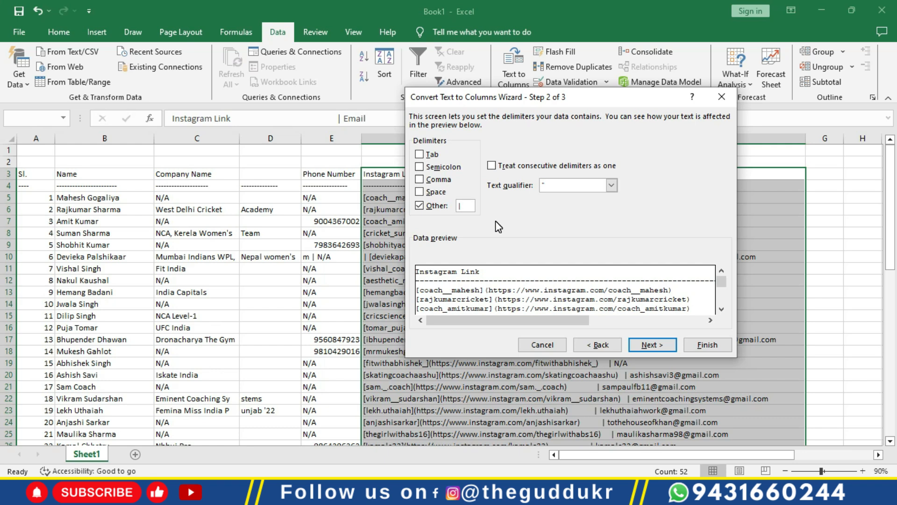
{"action": "left_click", "coordinate": [645, 341]}
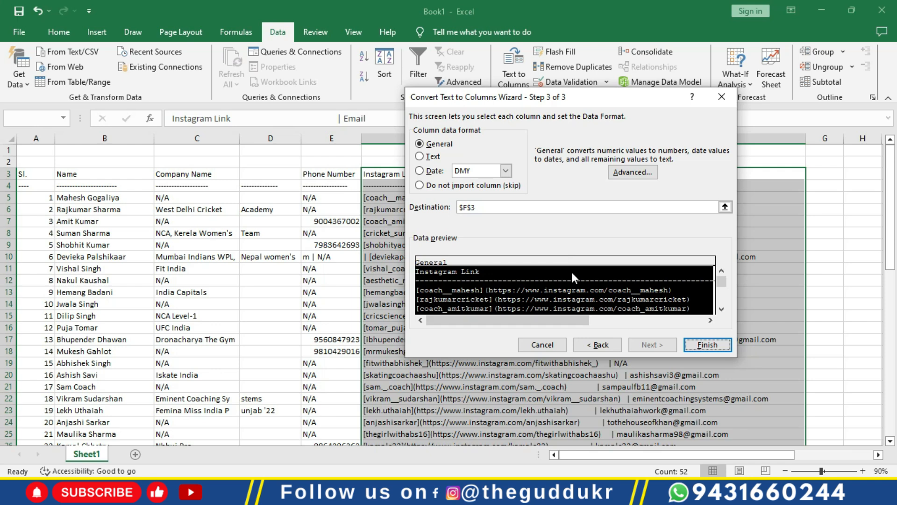
{"action": "left_click_drag", "start_coordinate": [562, 321], "coordinate": [654, 319]}
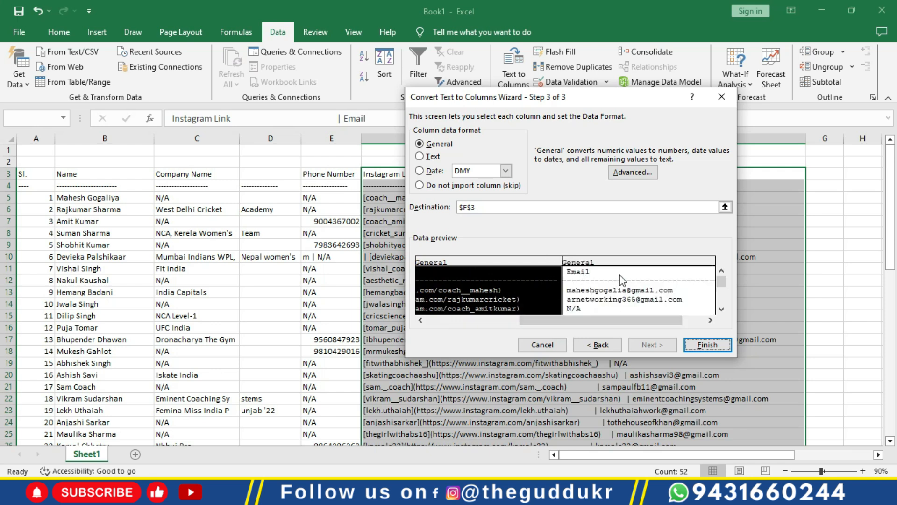
{"action": "left_click_drag", "start_coordinate": [644, 322], "coordinate": [516, 299]}
{"action": "left_click", "coordinate": [702, 346]}
- Review the split Instagram links and emails, and auto-fit the Email column G to its contents
{"action": "left_click", "coordinate": [642, 315]}
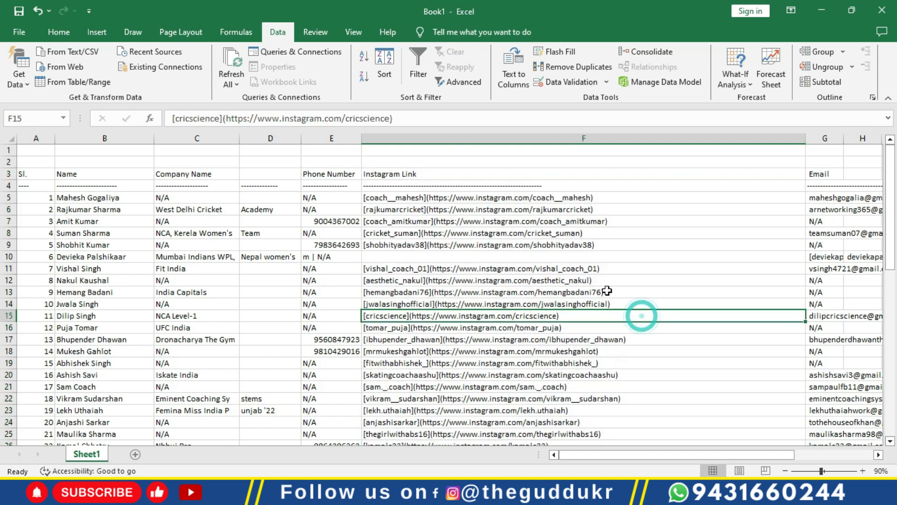
{"action": "left_click", "coordinate": [491, 174]}
{"action": "scroll", "coordinate": [544, 276], "scroll_direction": "down", "scroll_amount": 6}
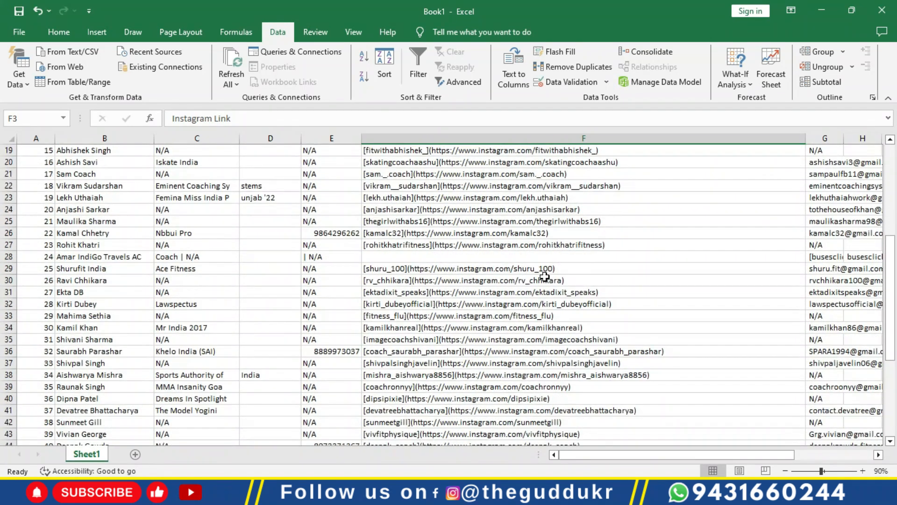
{"action": "scroll", "coordinate": [545, 277], "scroll_direction": "up", "scroll_amount": 1}
{"action": "left_click_drag", "start_coordinate": [627, 458], "coordinate": [732, 456]}
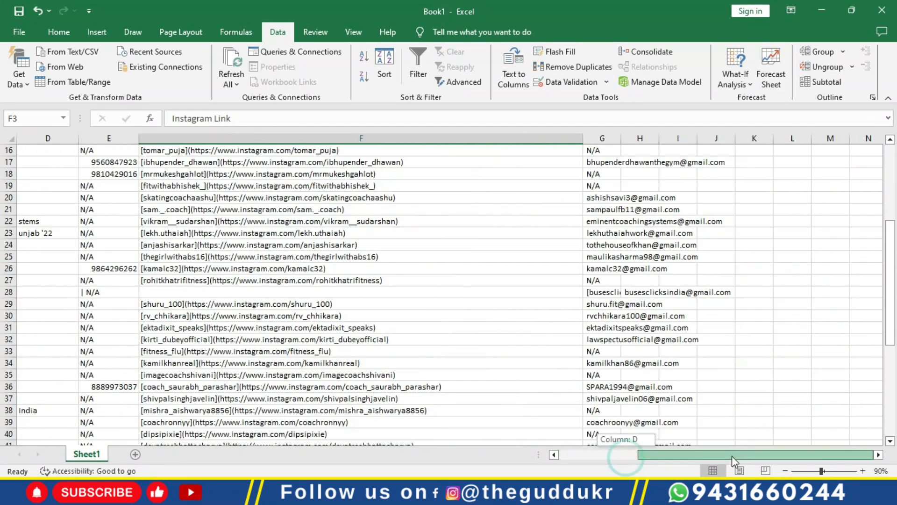
{"action": "left_click", "coordinate": [600, 316]}
{"action": "scroll", "coordinate": [618, 242], "scroll_direction": "up", "scroll_amount": 4}
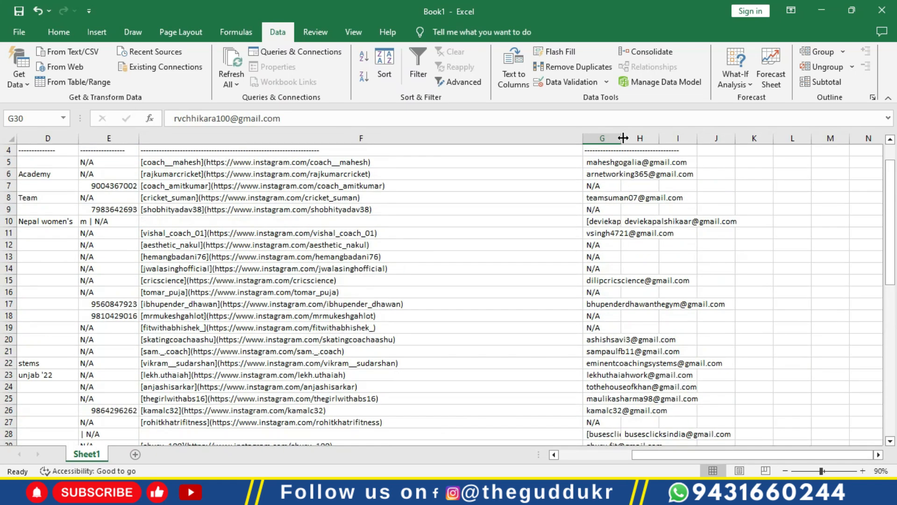
{"action": "double_click", "coordinate": [623, 138]}
{"action": "left_click", "coordinate": [686, 268]}
{"action": "scroll", "coordinate": [688, 269], "scroll_direction": "up", "scroll_amount": 1}
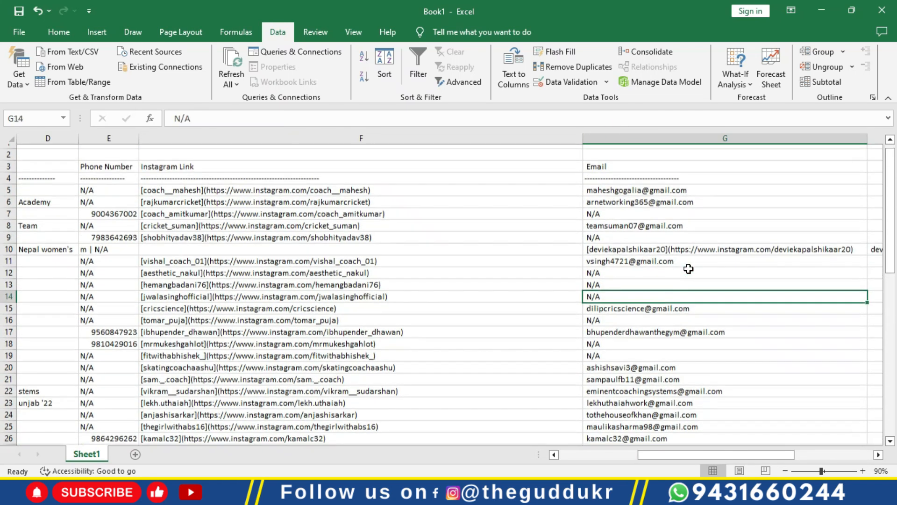
- Narrow the Instagram Link column F to just fit its links, bringing the Email column G closer
{"action": "scroll", "coordinate": [689, 269], "scroll_direction": "up", "scroll_amount": 1}
{"action": "scroll", "coordinate": [689, 267], "scroll_direction": "down", "scroll_amount": 6}
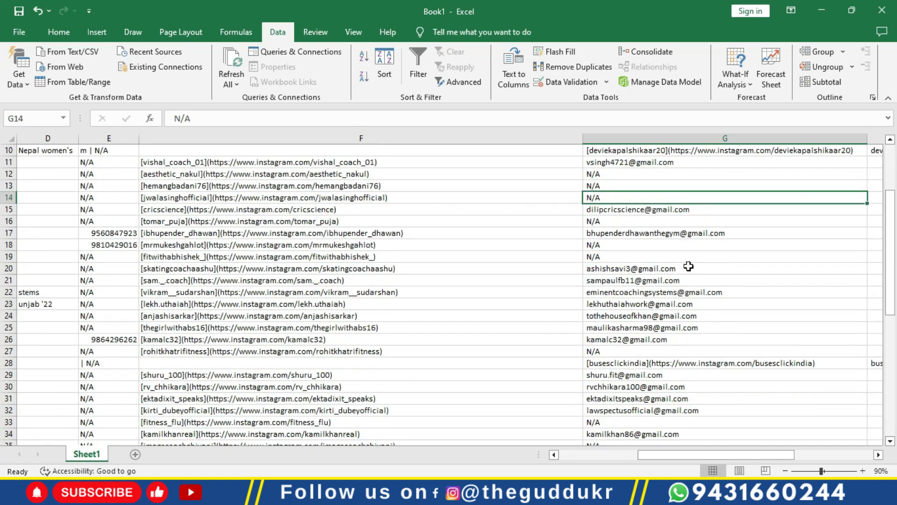
{"action": "left_click_drag", "start_coordinate": [583, 138], "coordinate": [477, 138]}
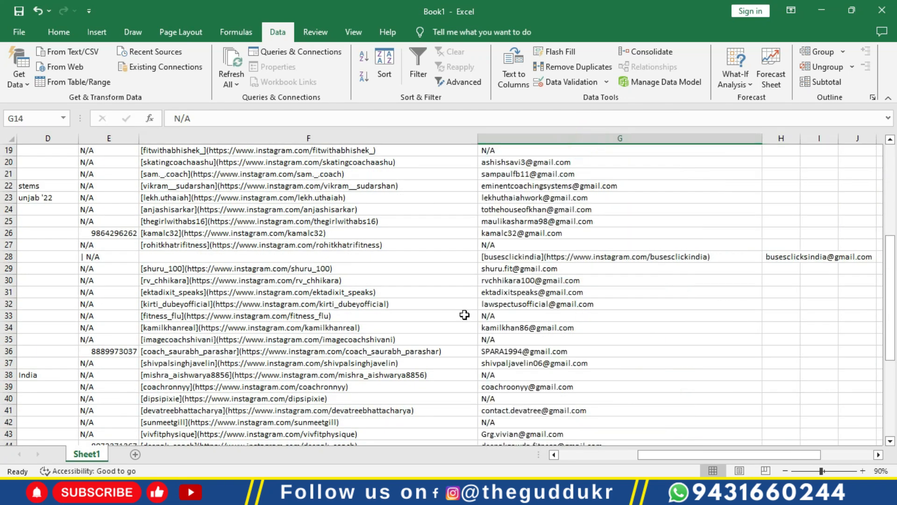
- Review the split contact table from column A to G down to its last row, checking for misaligned rows
{"action": "left_click_drag", "start_coordinate": [678, 454], "coordinate": [471, 425]}
{"action": "scroll", "coordinate": [150, 329], "scroll_direction": "down", "scroll_amount": 9}
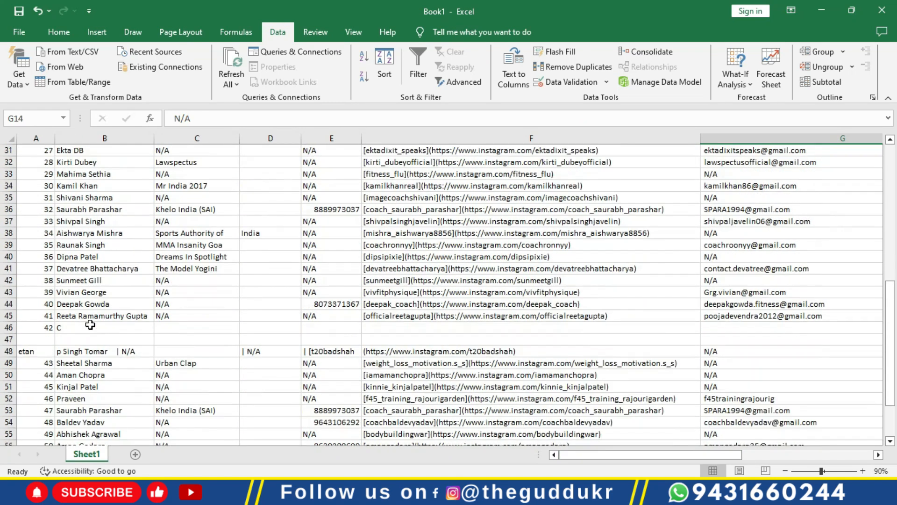
{"action": "scroll", "coordinate": [150, 329], "scroll_direction": "up", "scroll_amount": 4}
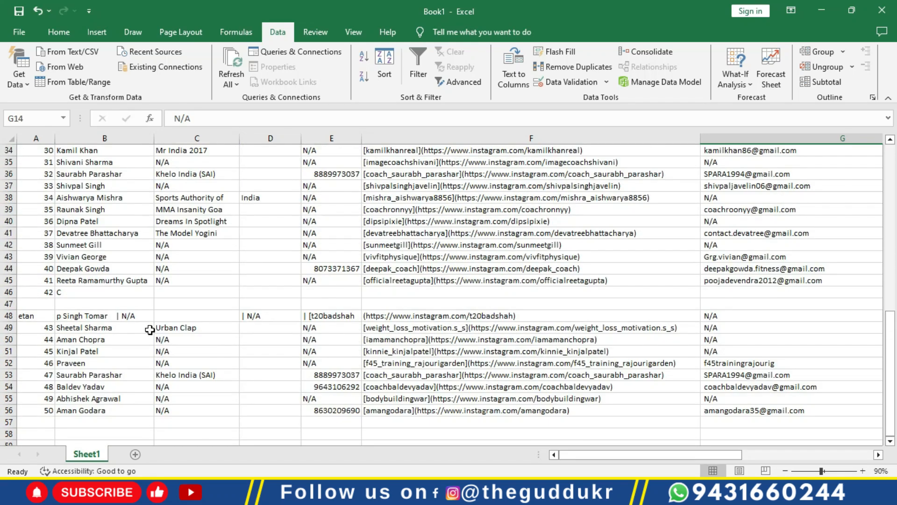
{"action": "scroll", "coordinate": [150, 330], "scroll_direction": "up", "scroll_amount": 5}
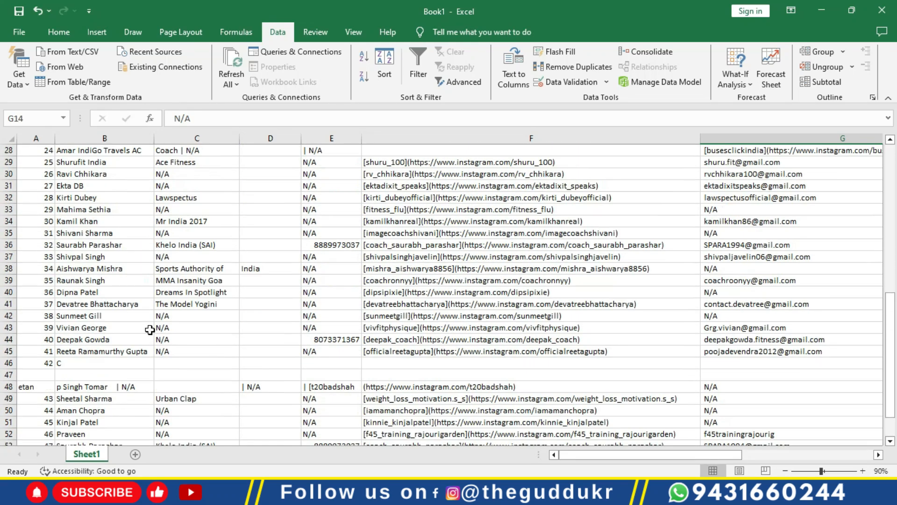
{"action": "scroll", "coordinate": [149, 329], "scroll_direction": "up", "scroll_amount": 6}
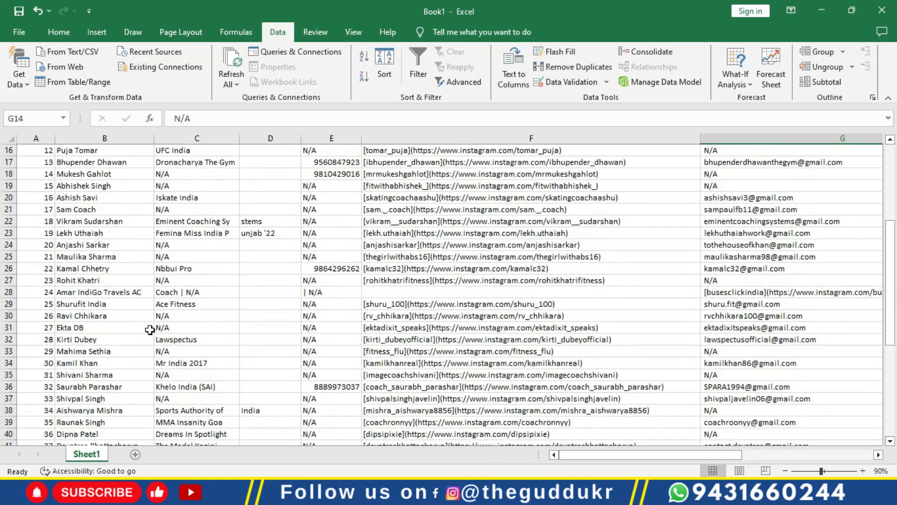
{"action": "scroll", "coordinate": [150, 330], "scroll_direction": "down", "scroll_amount": 2}
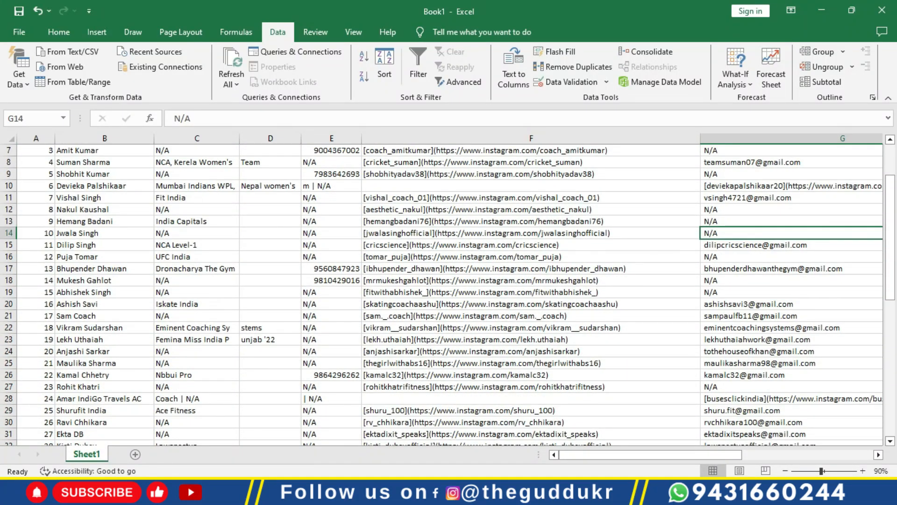
- Switch to the Google search results in Chrome and highlight the query's "coach" keyword and its instagram site name
{"action": "left_click", "coordinate": [420, 490]}
{"action": "left_click", "coordinate": [117, 17]}
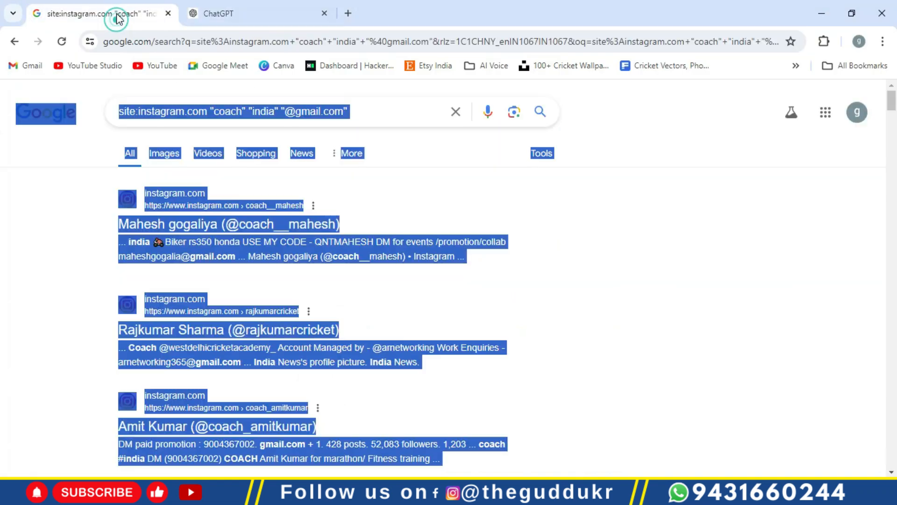
{"action": "left_click", "coordinate": [216, 115]}
{"action": "left_click_drag", "start_coordinate": [214, 111], "coordinate": [243, 111]}
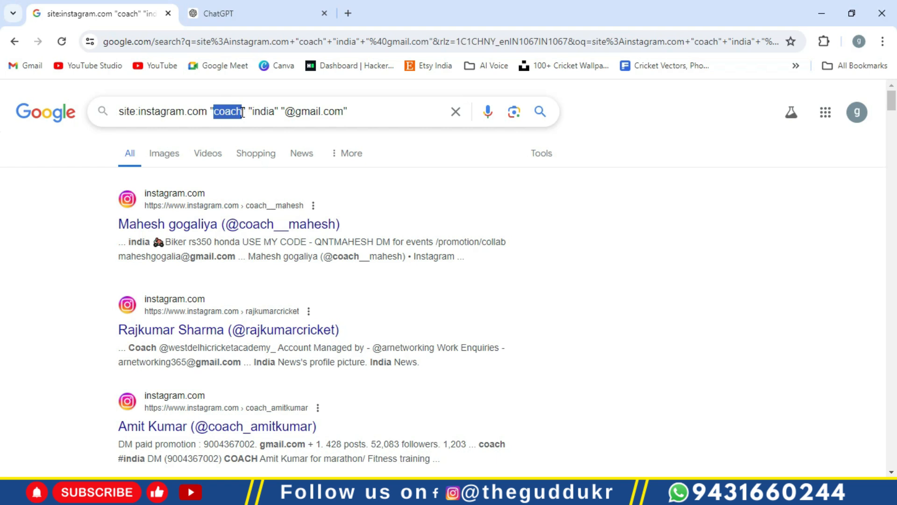
{"action": "double_click", "coordinate": [153, 111]}
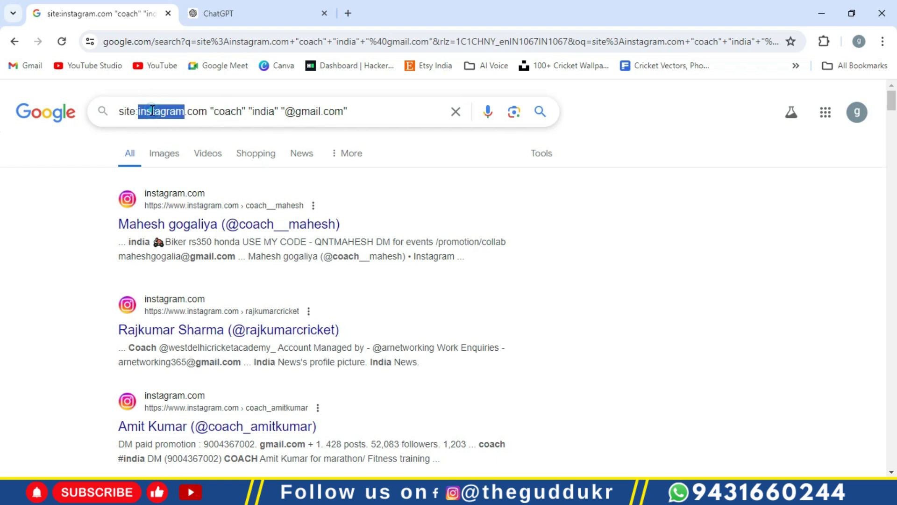
{"action": "left_click", "coordinate": [160, 115]}
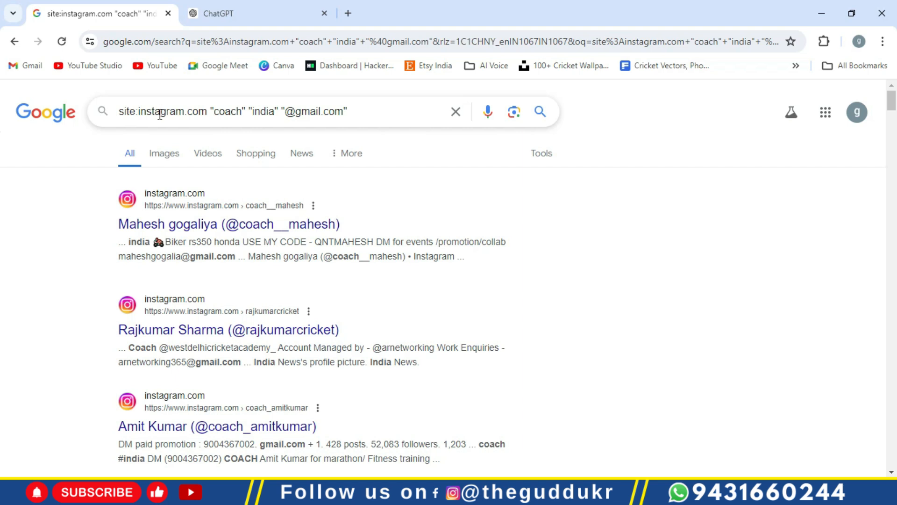
{"action": "double_click", "coordinate": [160, 113]}
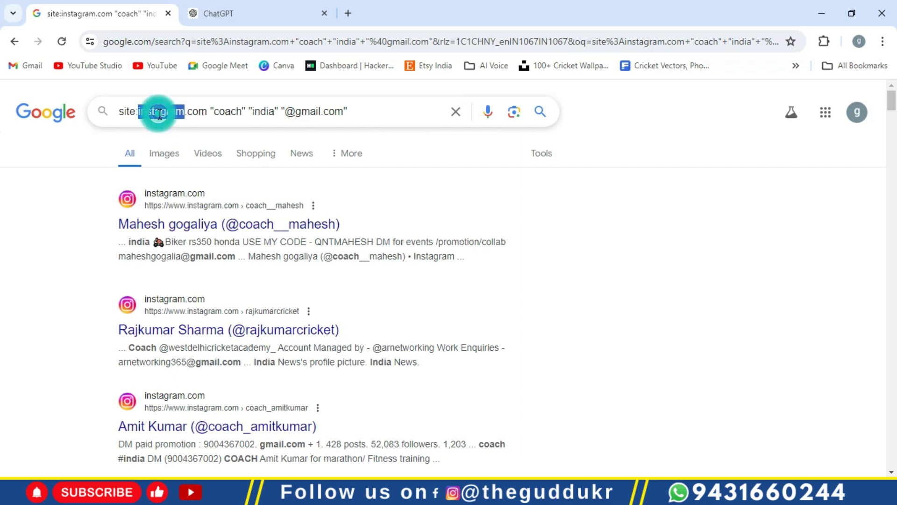
{"action": "type", "text": "faceb"}
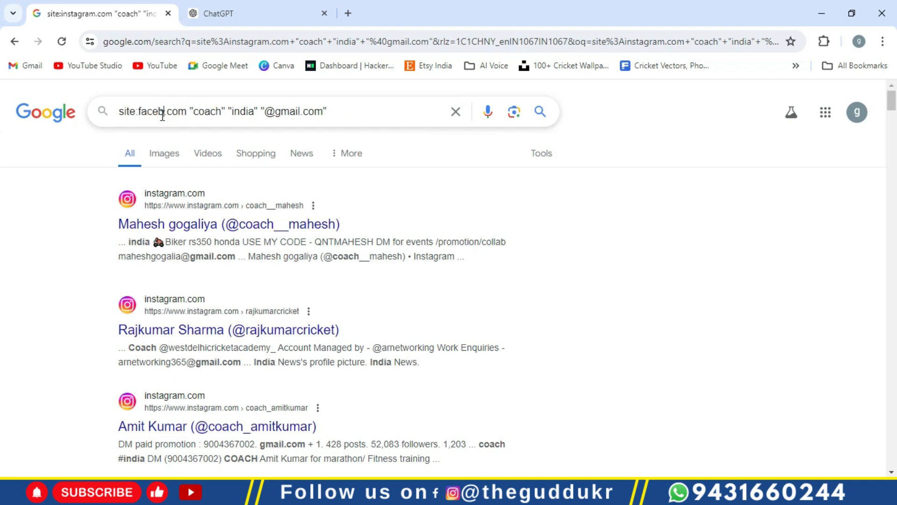
{"action": "type", "text": "ook"}
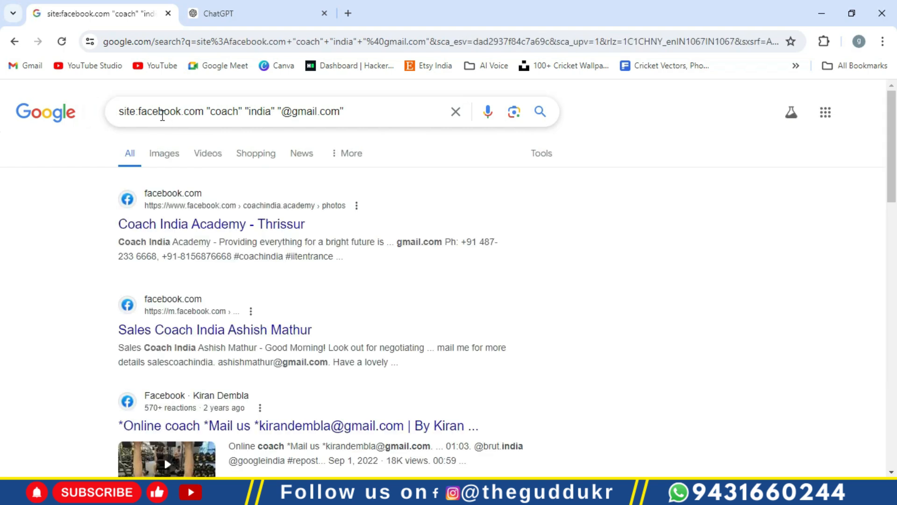
- Look through the Facebook search results for coach listings that include Gmail addresses
{"action": "scroll", "coordinate": [200, 213], "scroll_direction": "down", "scroll_amount": 1}
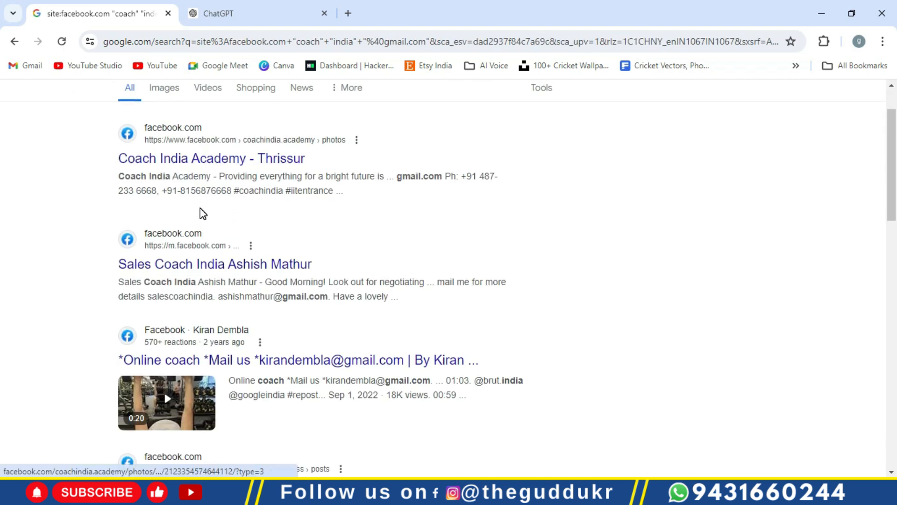
{"action": "scroll", "coordinate": [202, 212], "scroll_direction": "down", "scroll_amount": 7}
{"action": "scroll", "coordinate": [201, 213], "scroll_direction": "down", "scroll_amount": 12}
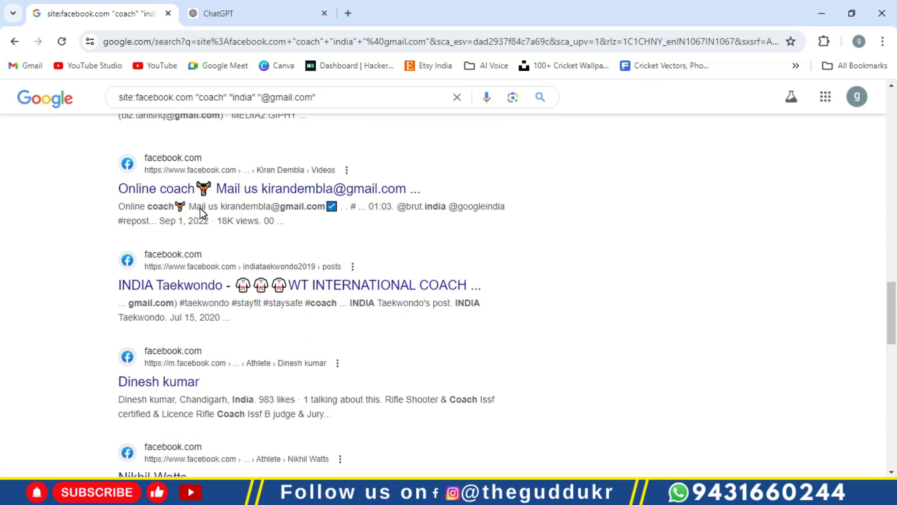